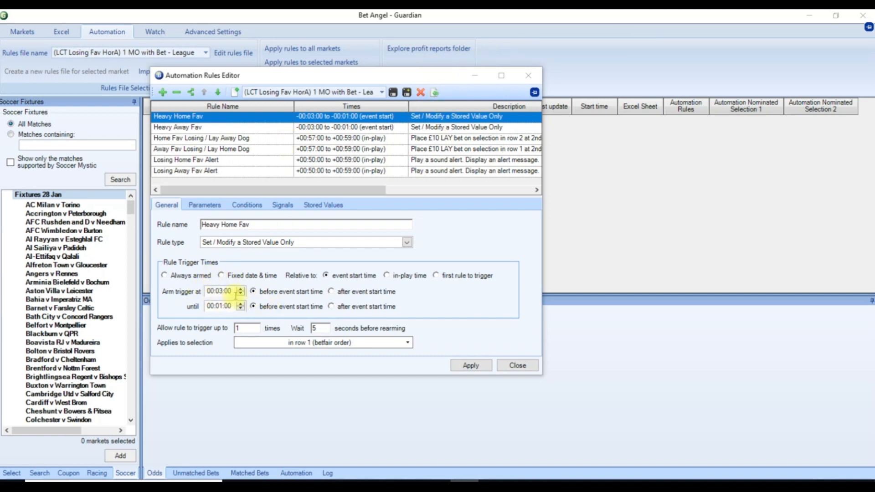
# - Review the trigger times, conditions and stored value actions of the Heavy Home Fav and Heavy Away Fav rules
pyautogui.click(210, 129)
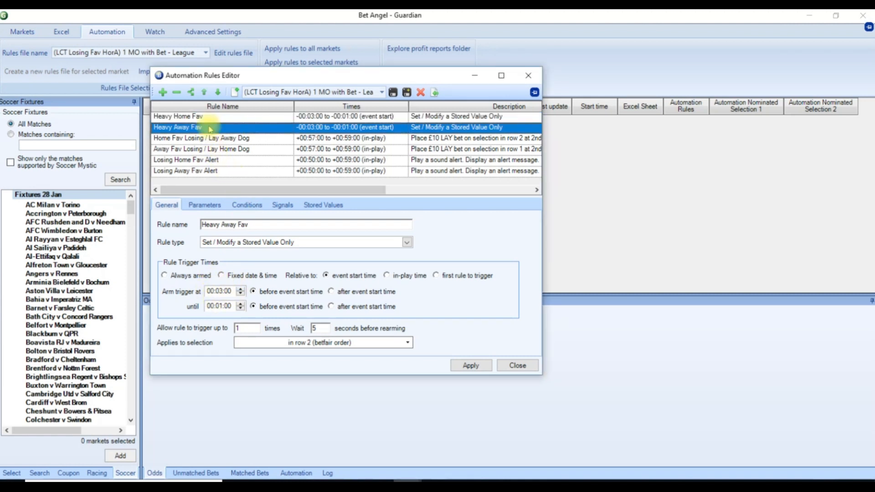
pyautogui.click(249, 205)
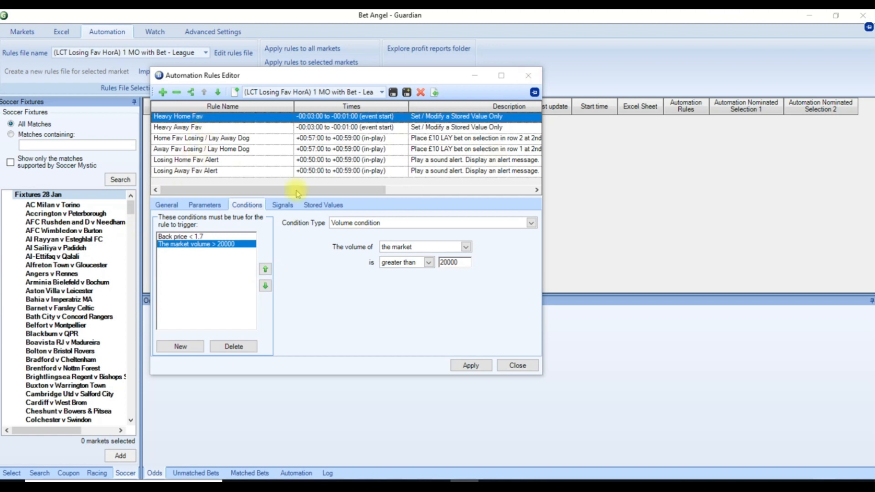
pyautogui.click(283, 205)
pyautogui.click(322, 205)
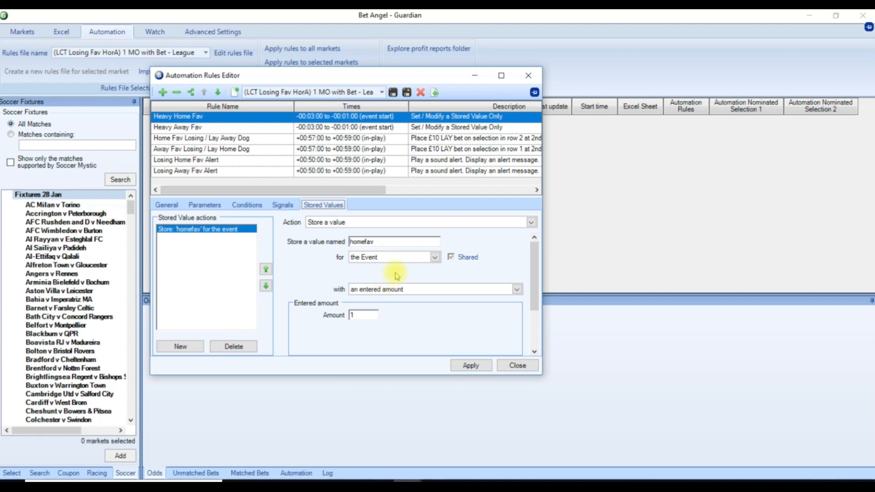
pyautogui.click(190, 128)
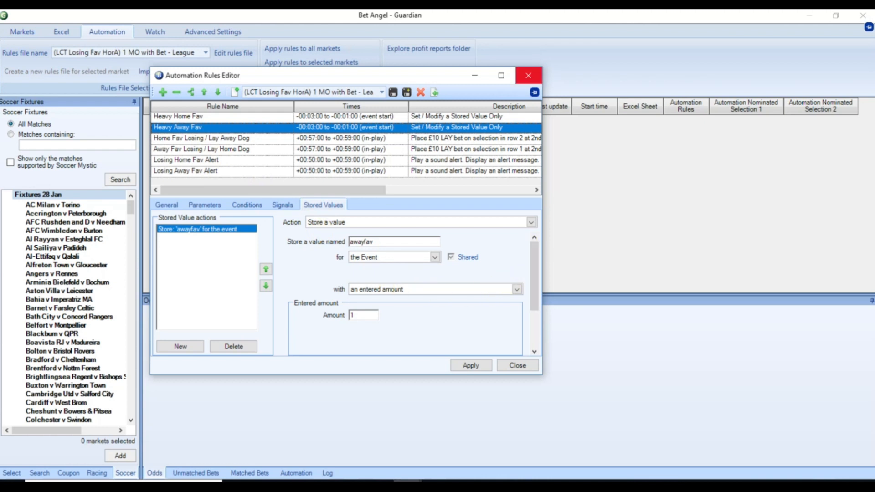
pyautogui.click(166, 205)
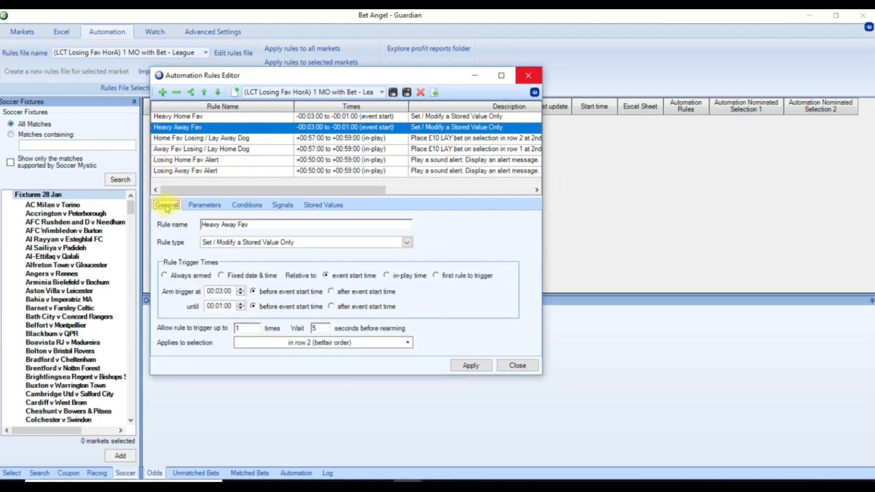
# - Review the settings and conditions of the two Fav Losing lay bet rules and the parameters of the Losing Home Fav Alert rule
pyautogui.click(195, 139)
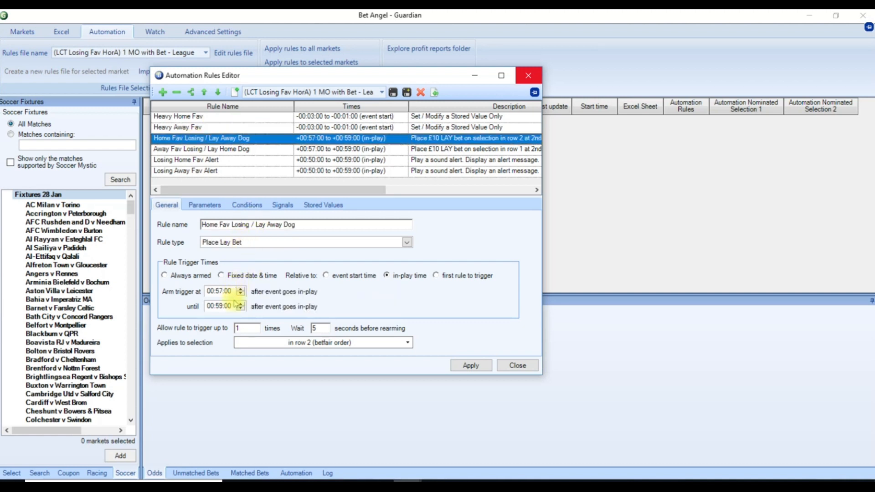
pyautogui.click(212, 209)
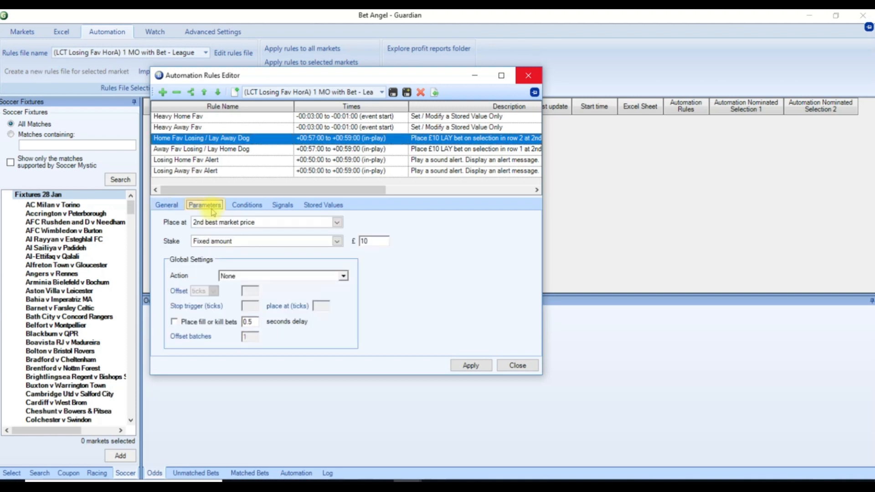
pyautogui.click(248, 206)
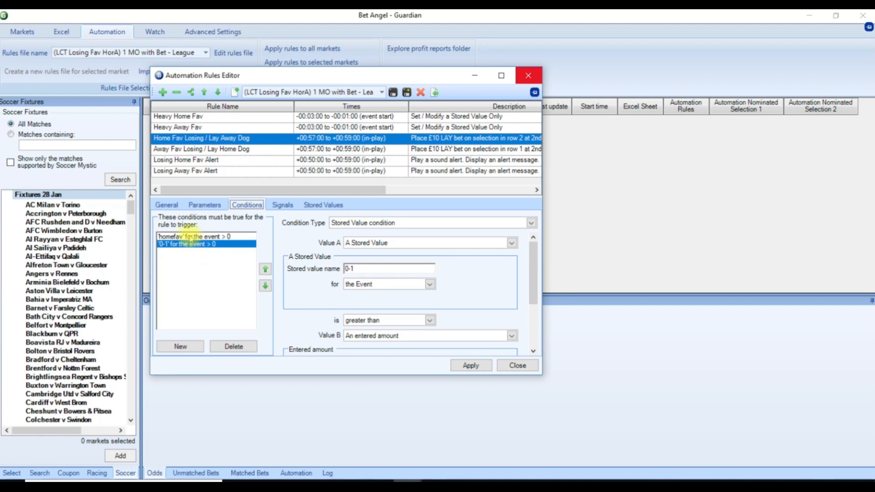
pyautogui.click(196, 150)
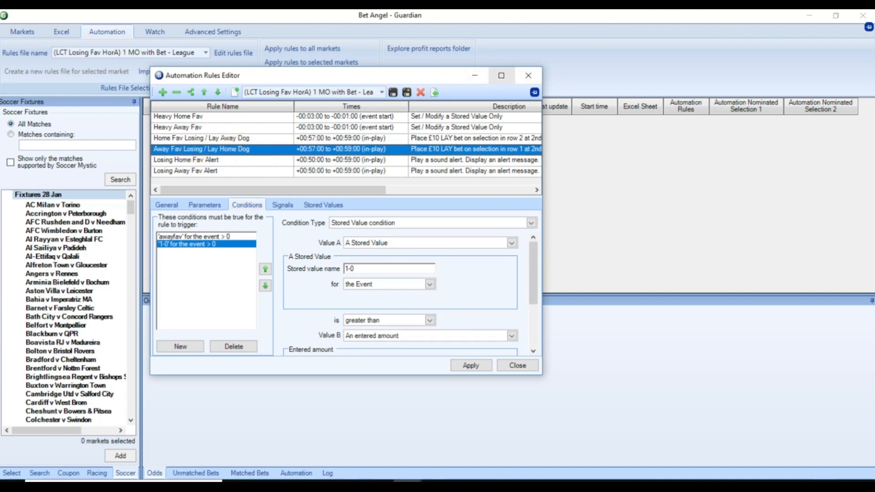
pyautogui.click(196, 160)
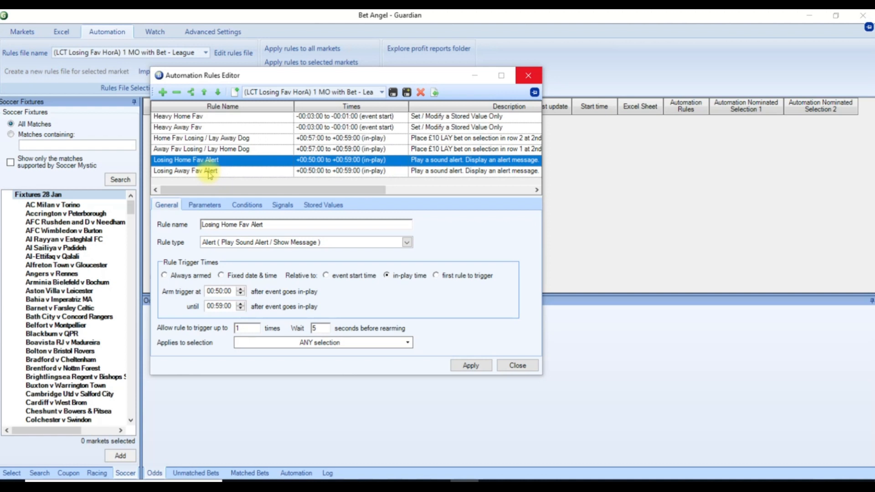
pyautogui.click(203, 206)
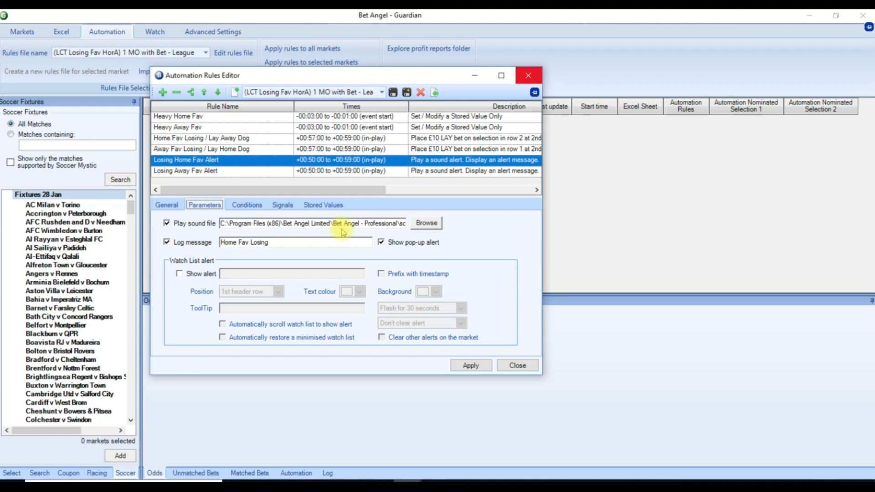
# - Load the "(LCT Losing Fav HorA) 2 CS Check HT 1-0_0-1 - ALL LEAGUES" rules file and inspect the stored values of its 0-1 and 1-0 score scans
pyautogui.click(381, 92)
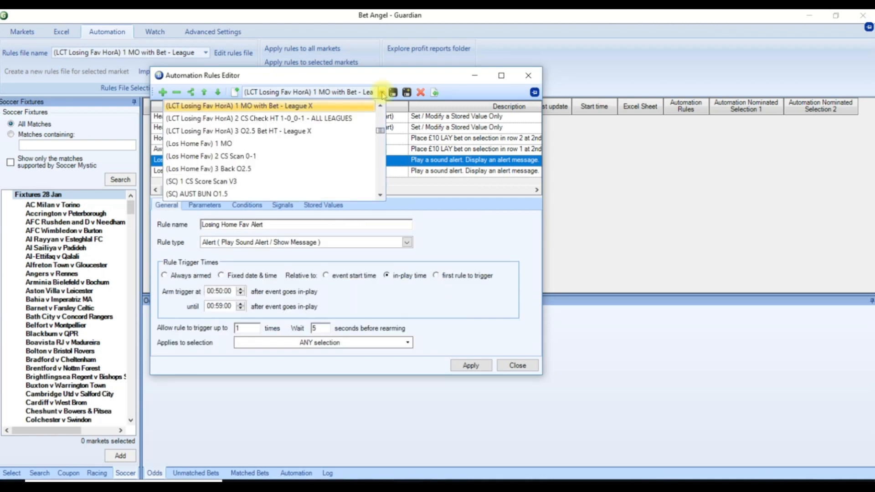
pyautogui.click(303, 120)
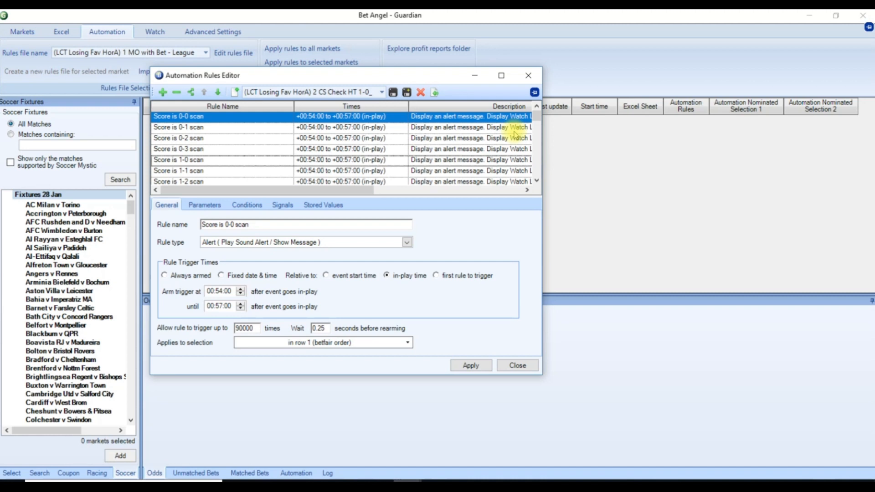
pyautogui.click(196, 127)
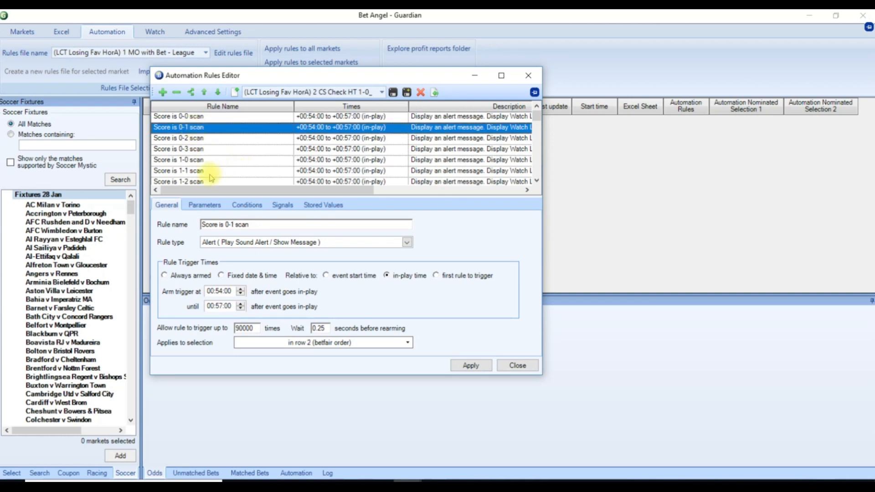
pyautogui.click(204, 205)
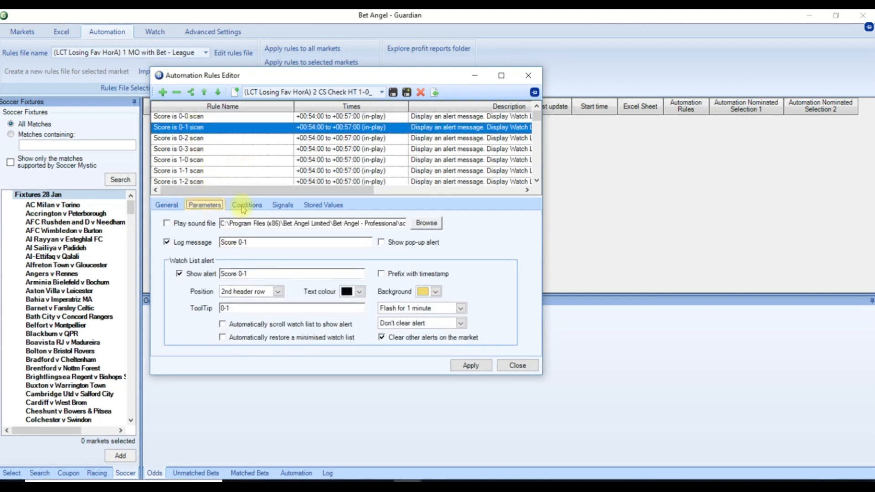
pyautogui.click(288, 206)
pyautogui.click(330, 206)
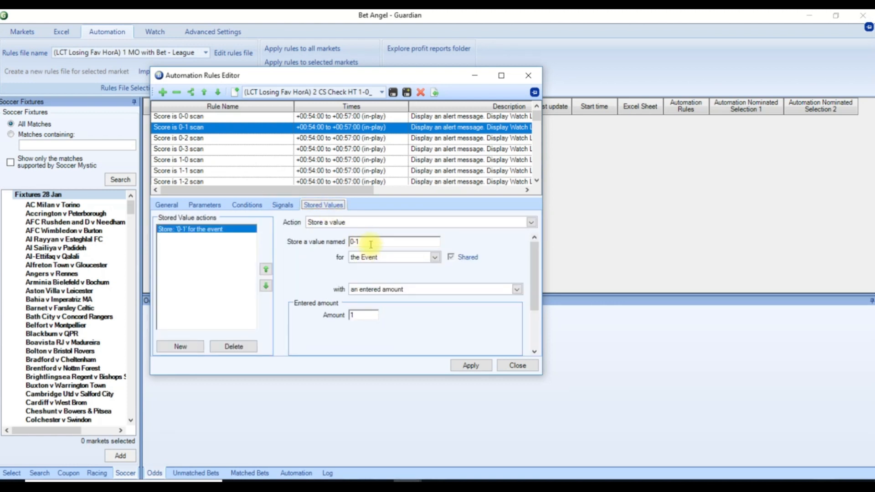
pyautogui.click(190, 162)
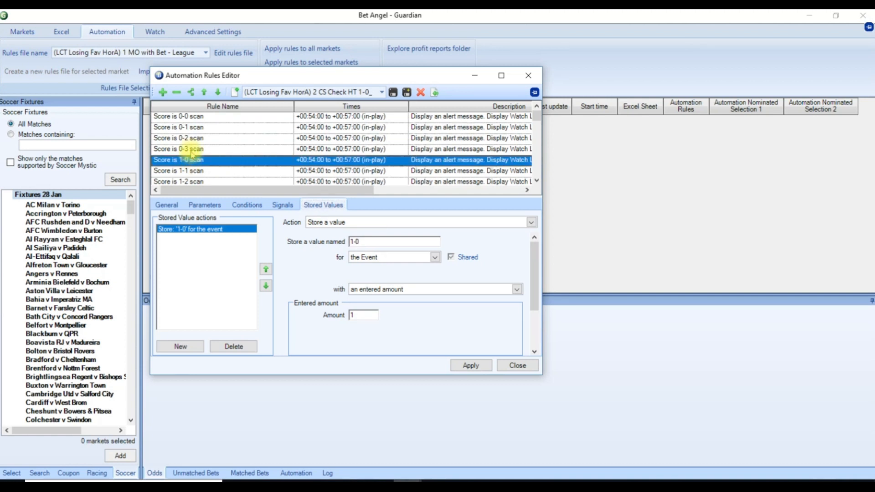
# - Examine the trigger conditions of the "Score is 1-0 scan" and "0-0 signal scan" rules
pyautogui.click(202, 138)
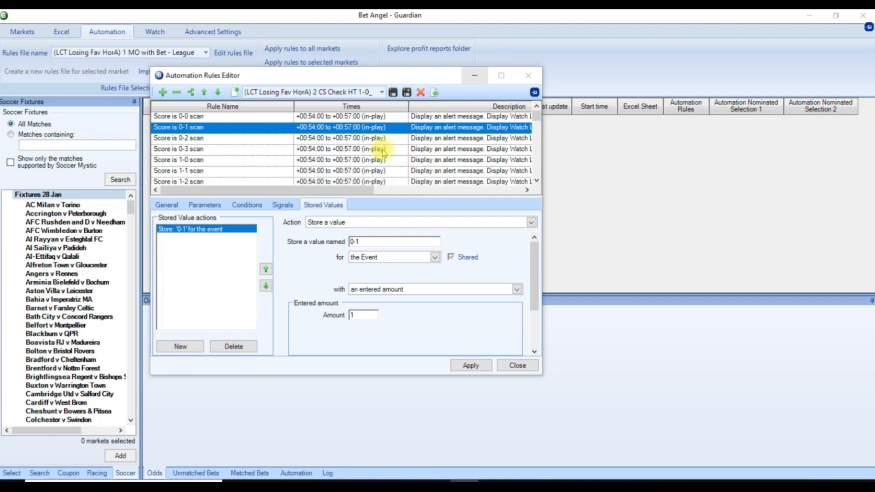
pyautogui.click(215, 211)
pyautogui.click(254, 210)
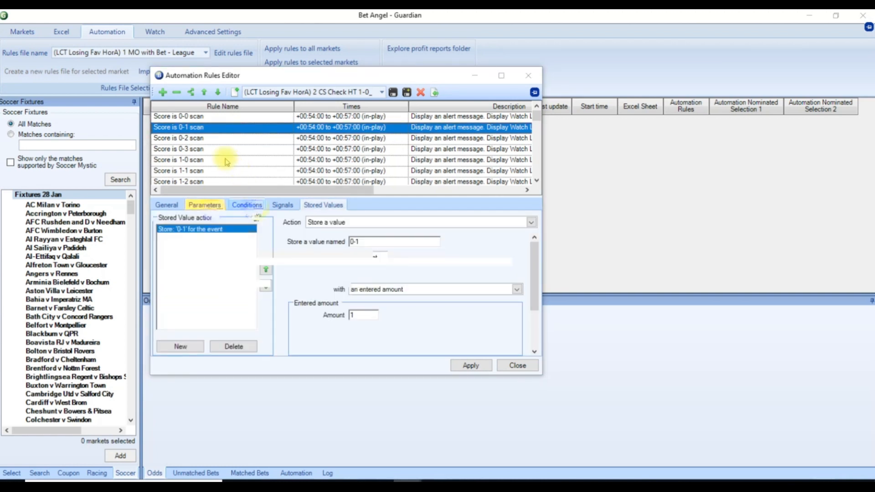
pyautogui.click(227, 160)
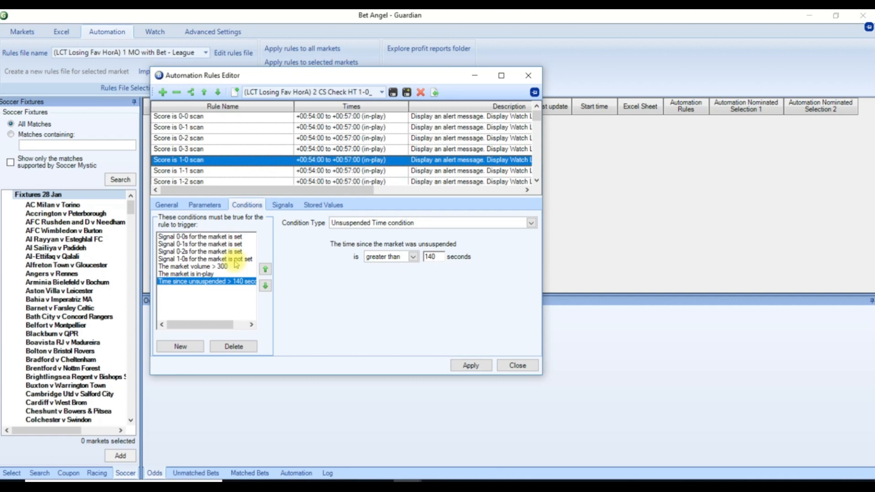
pyautogui.scroll(-4, 223, 175)
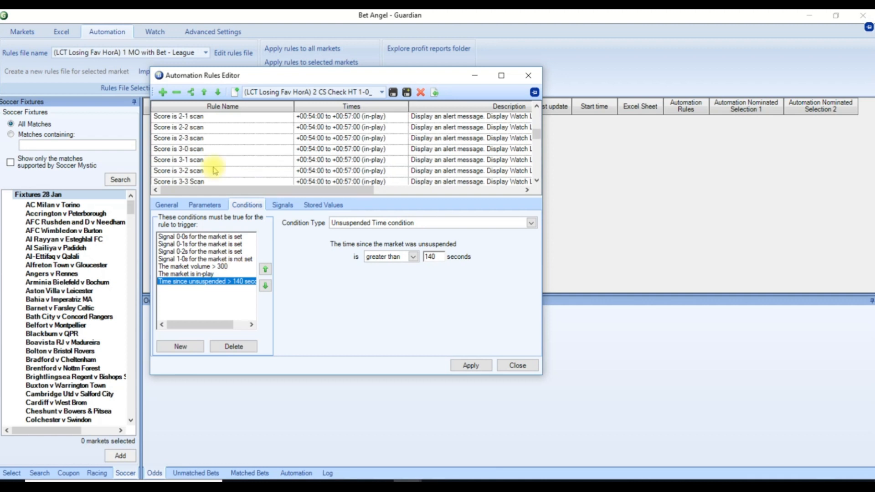
pyautogui.click(194, 171)
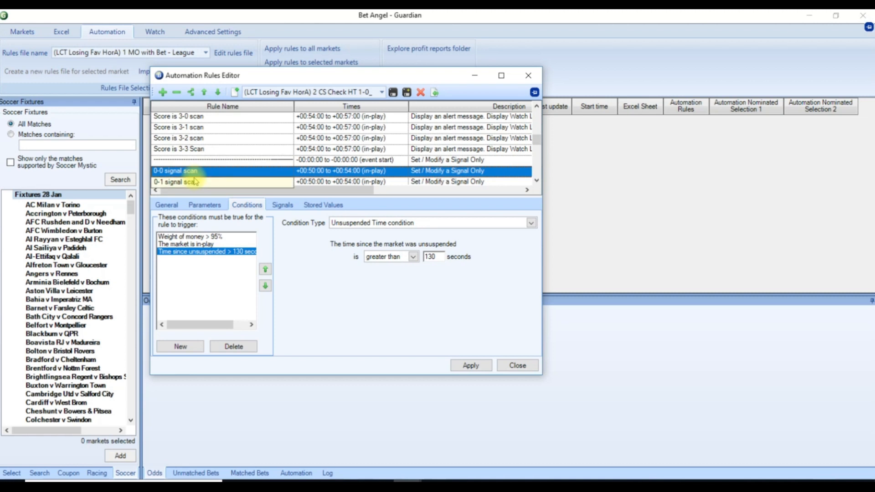
# - Read through the full list of trigger conditions for the "Score is 2-2 scan" rule
pyautogui.scroll(2, 193, 173)
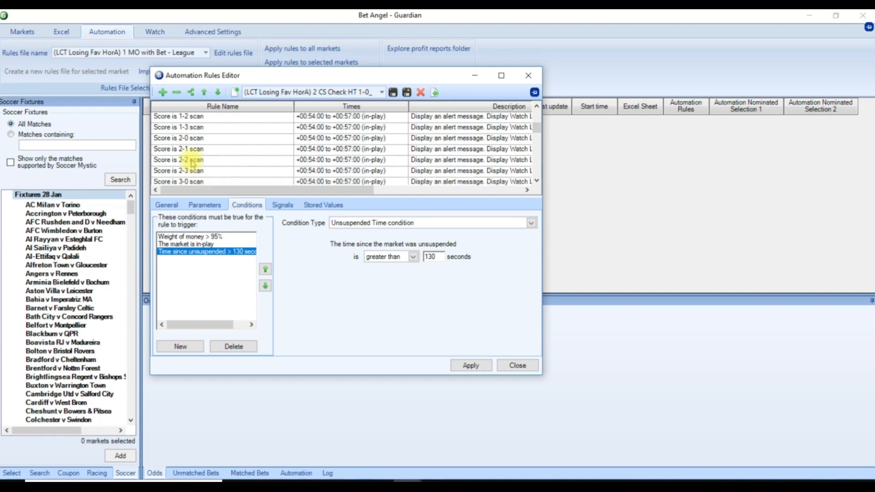
pyautogui.click(194, 160)
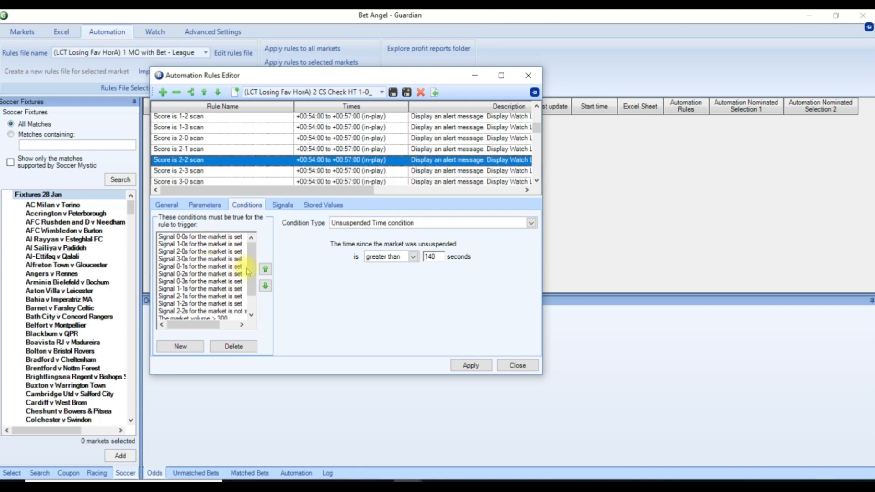
pyautogui.moveTo(251, 272); pyautogui.dragTo(251, 274)
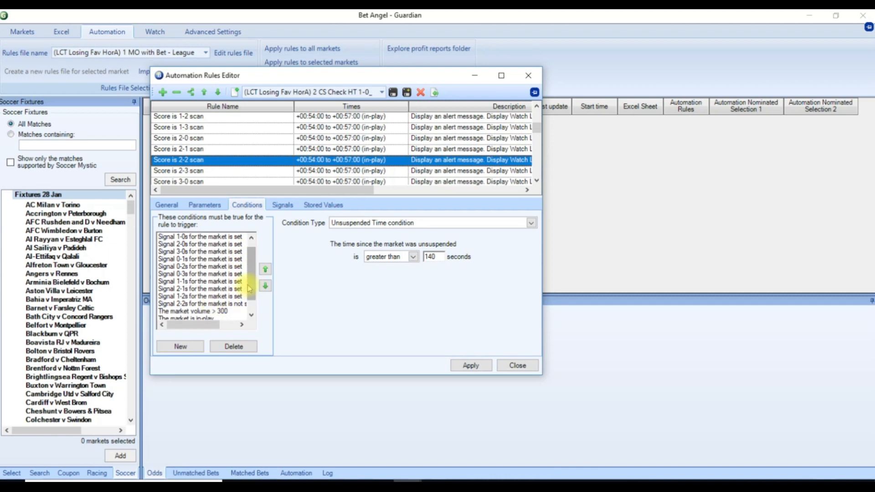
pyautogui.moveTo(251, 284)
pyautogui.mouseDown()
pyautogui.moveTo(256, 269)
pyautogui.moveTo(256, 285)
pyautogui.mouseUp()
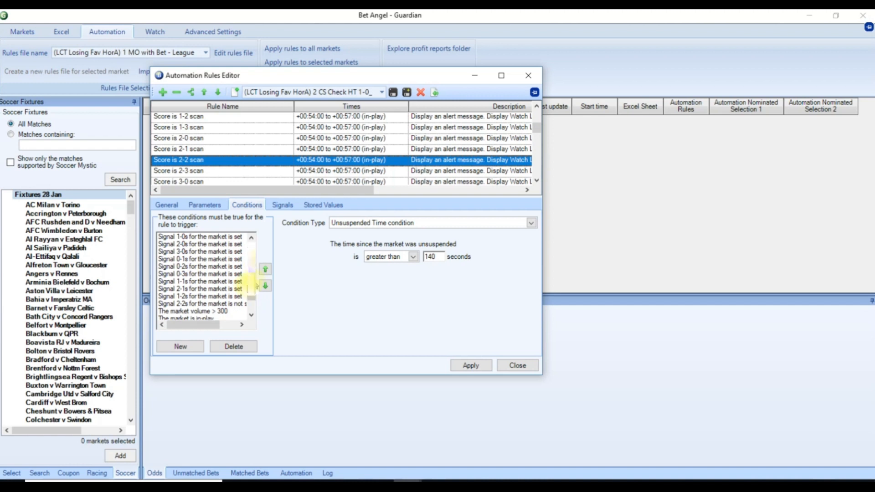
pyautogui.moveTo(256, 286); pyautogui.dragTo(258, 265)
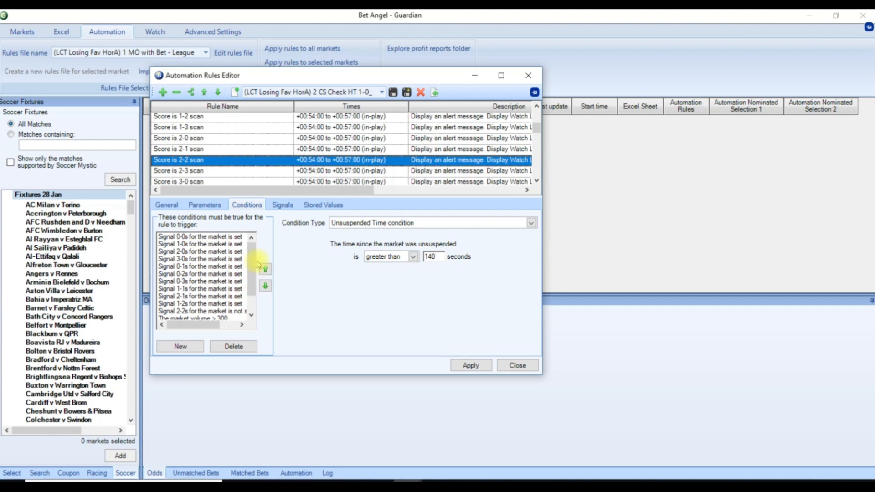
# - Load the "(LCT Losing Fav HorA) 3 O2.5 Bet HT - League X" rules file and review the general settings and parameters of Back O2.5 H
pyautogui.click(382, 92)
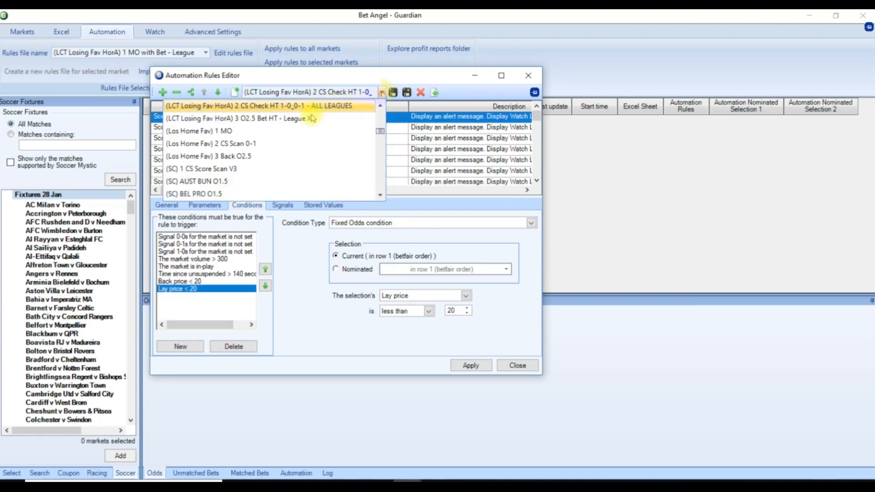
pyautogui.click(311, 117)
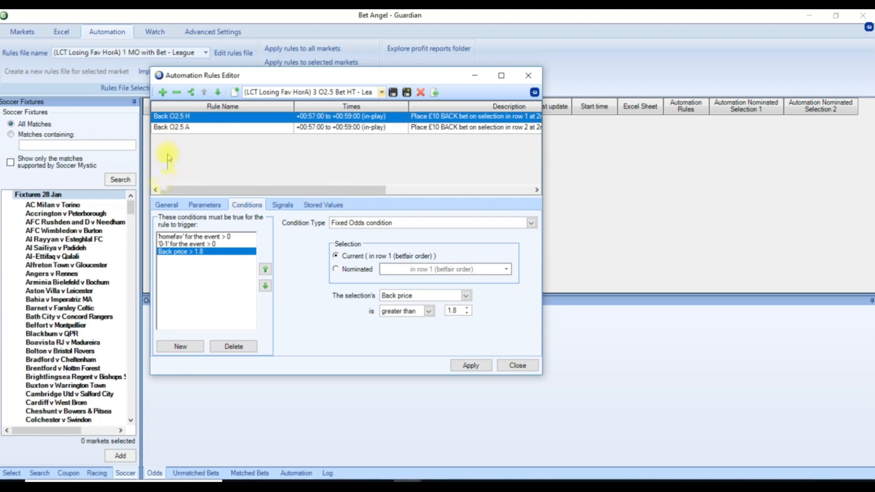
pyautogui.click(165, 206)
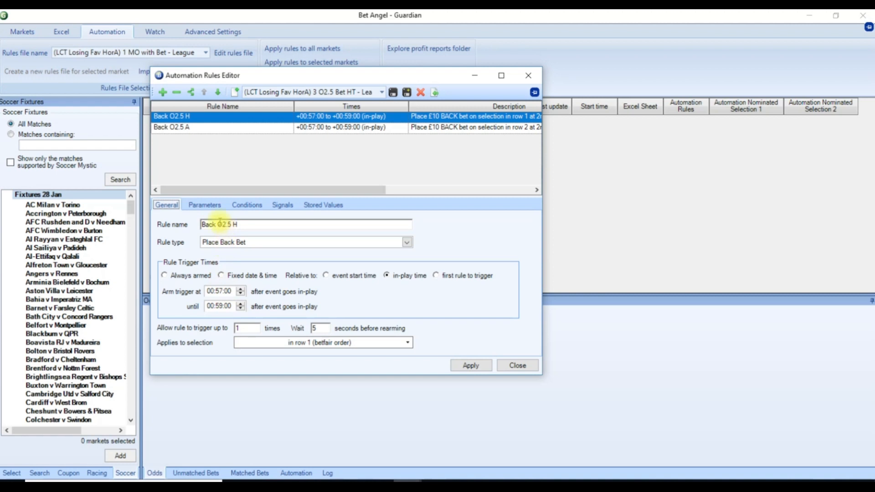
pyautogui.click(205, 203)
# - Inspect each trigger condition of the Back O2.5 H rule and the condition list of the Back O2.5 A rule
pyautogui.click(251, 206)
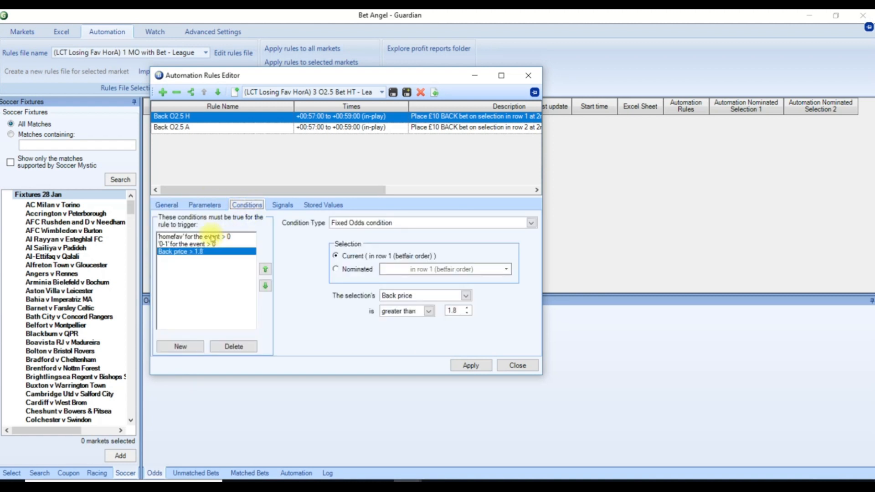
pyautogui.click(227, 237)
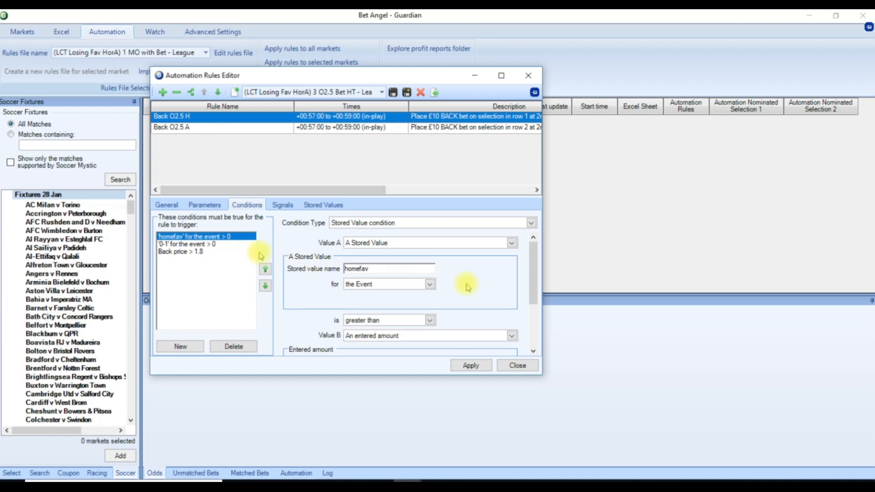
pyautogui.click(200, 244)
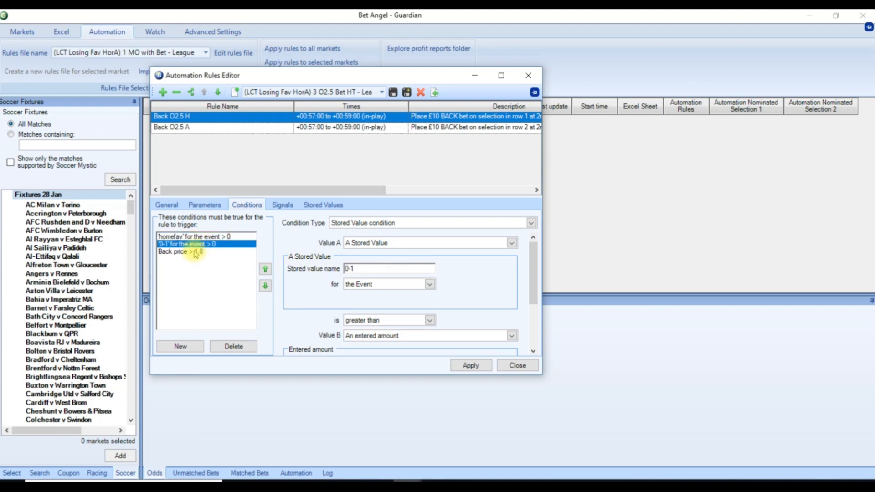
pyautogui.click(191, 253)
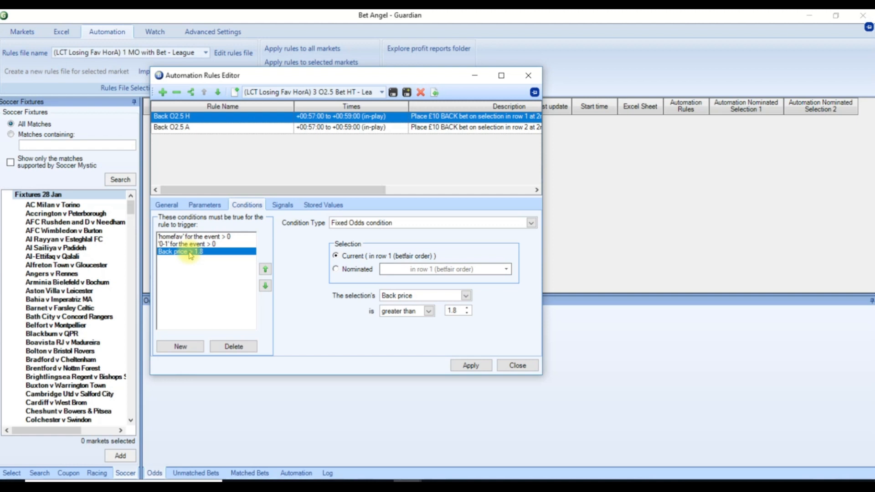
pyautogui.click(175, 129)
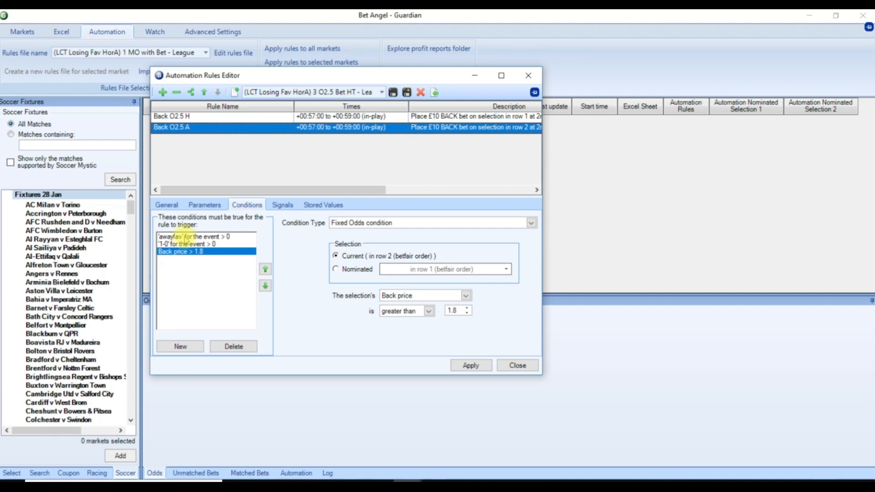
# - Reselect the (LCT Losing Fav HorA) 3 O2.5 Bet HT - League X rules file and close the rules editor
pyautogui.click(381, 92)
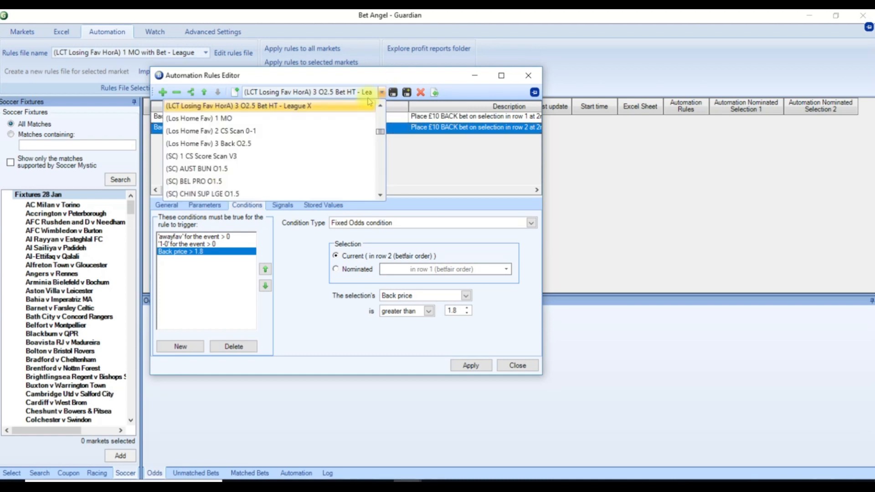
pyautogui.click(308, 111)
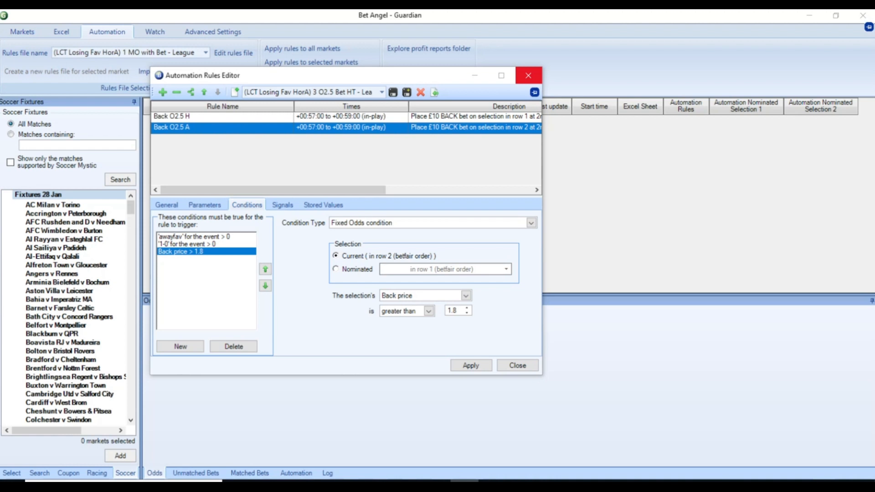
pyautogui.click(528, 75)
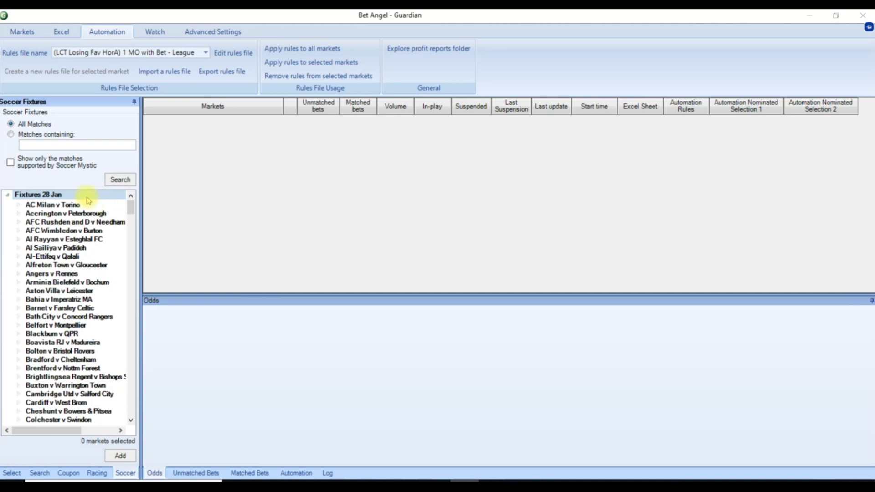
# - Add the Match Odds markets of all 28 Jan fixtures, apply the "1 MO with Bet" rules file to all markets, and widen the Automation Rules column
pyautogui.rightClick(72, 196)
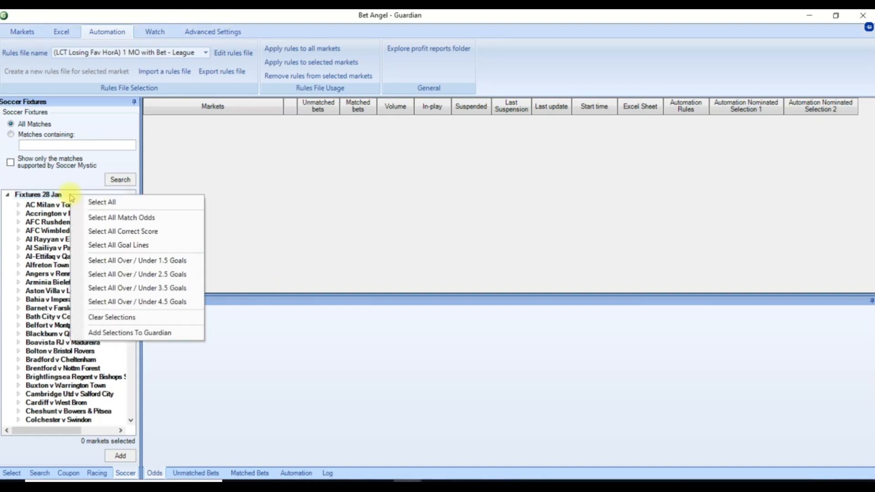
pyautogui.click(136, 219)
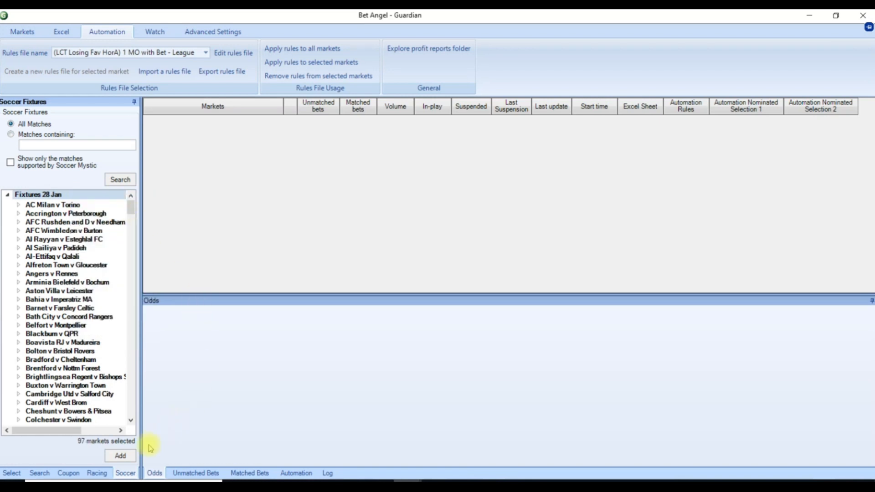
pyautogui.click(120, 457)
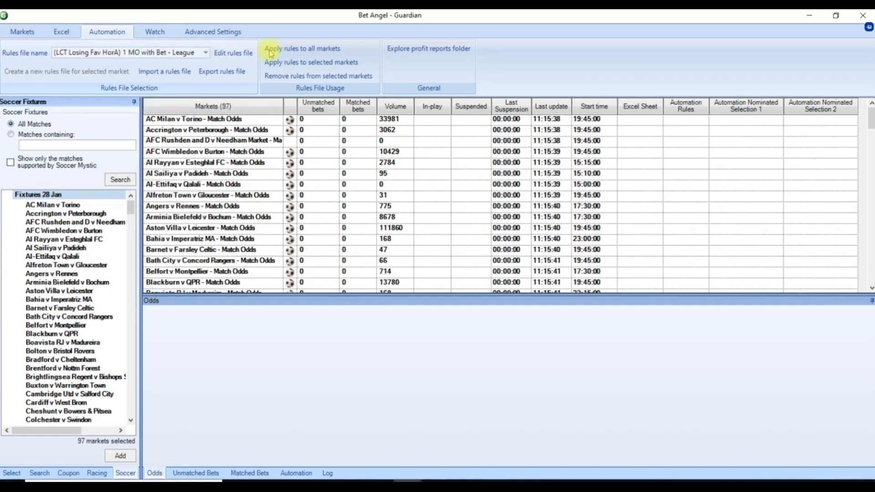
pyautogui.click(325, 51)
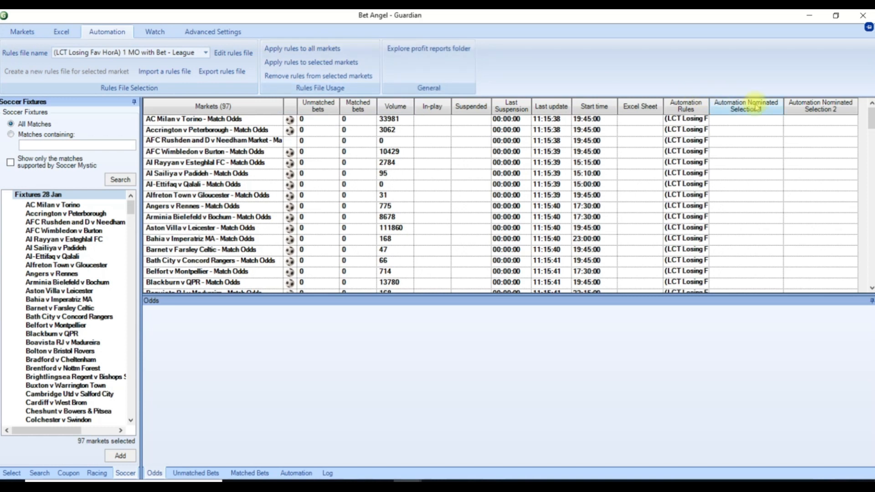
pyautogui.moveTo(710, 107); pyautogui.dragTo(792, 108)
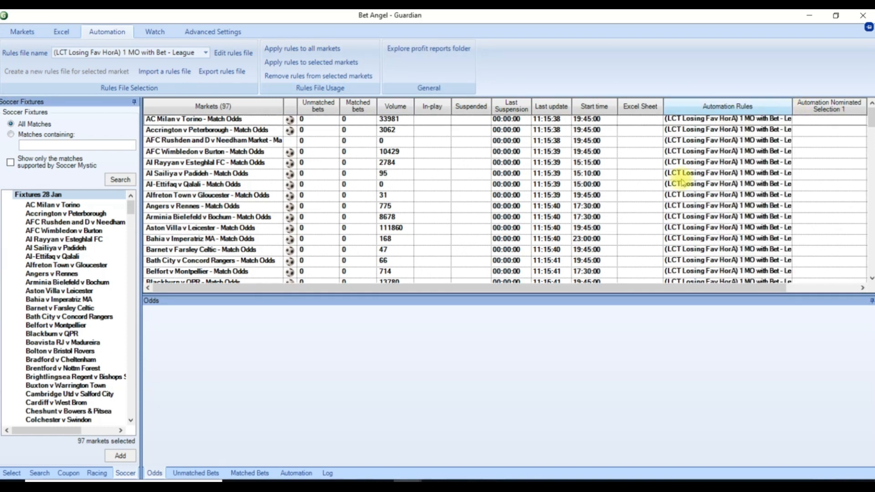
# - Add the Correct Score markets of all 28 Jan fixtures to the market list
pyautogui.rightClick(75, 196)
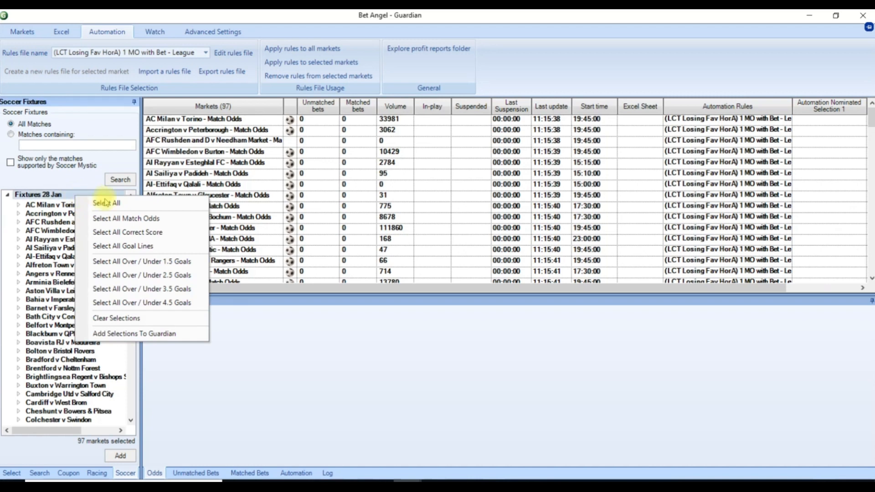
pyautogui.click(153, 232)
pyautogui.click(127, 455)
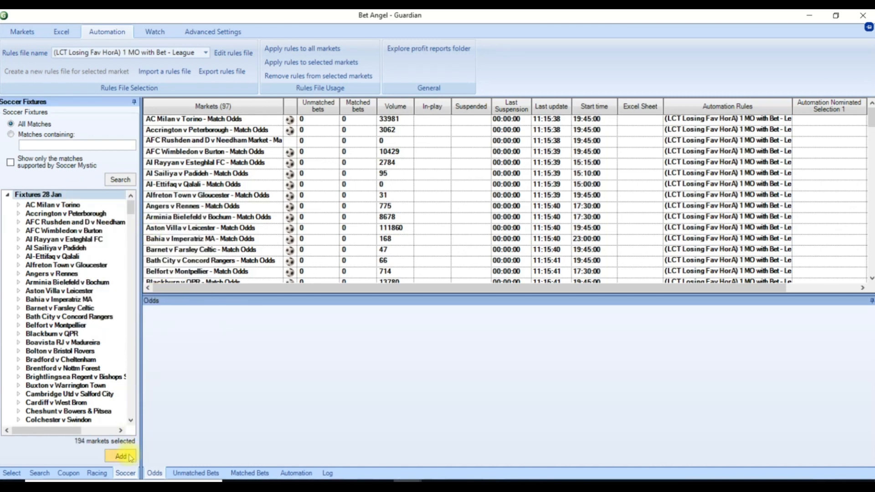
# - Apply the (LCT Losing Fav HorA) 2 CS Check HT 1-0_0-1 - ALL LEAGUES rules file to all Correct Score markets only
pyautogui.scroll(-20, 390, 199)
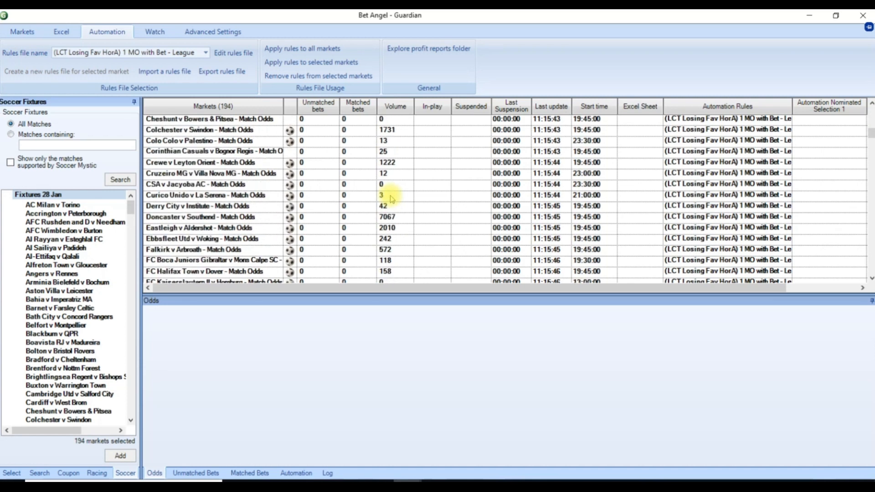
pyautogui.scroll(-8, 392, 199)
pyautogui.scroll(2, 391, 199)
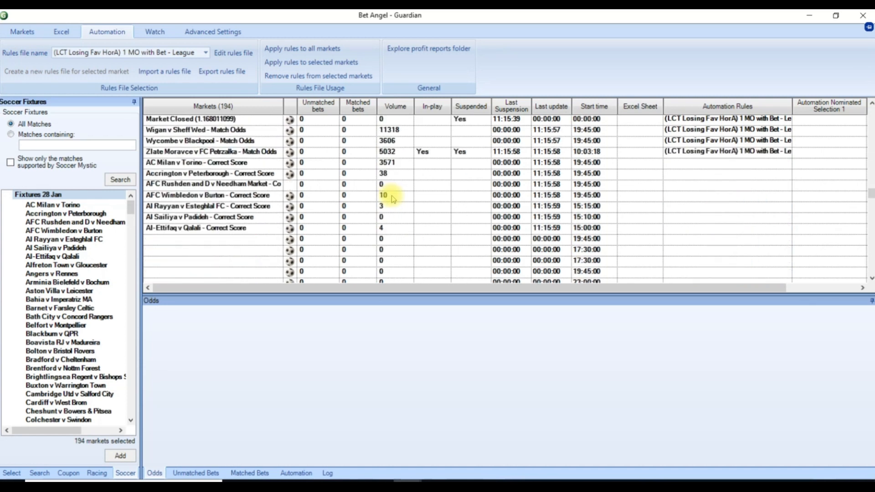
pyautogui.click(246, 199)
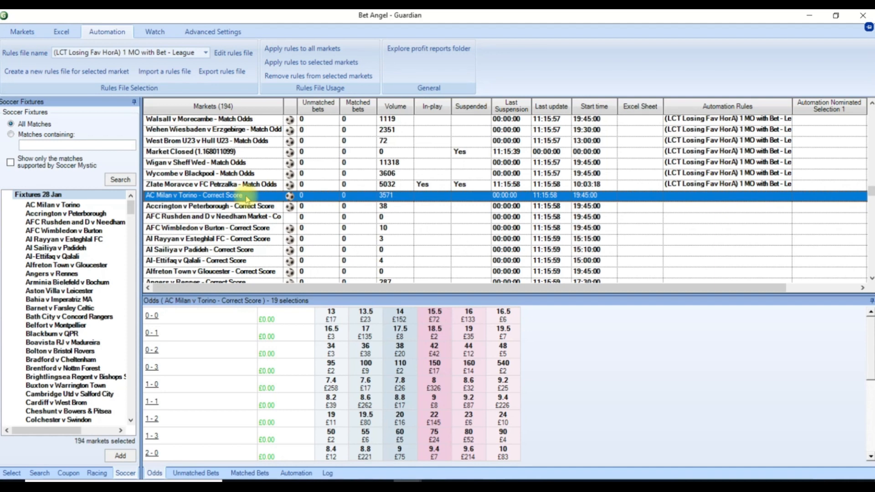
pyautogui.scroll(-20, 246, 200)
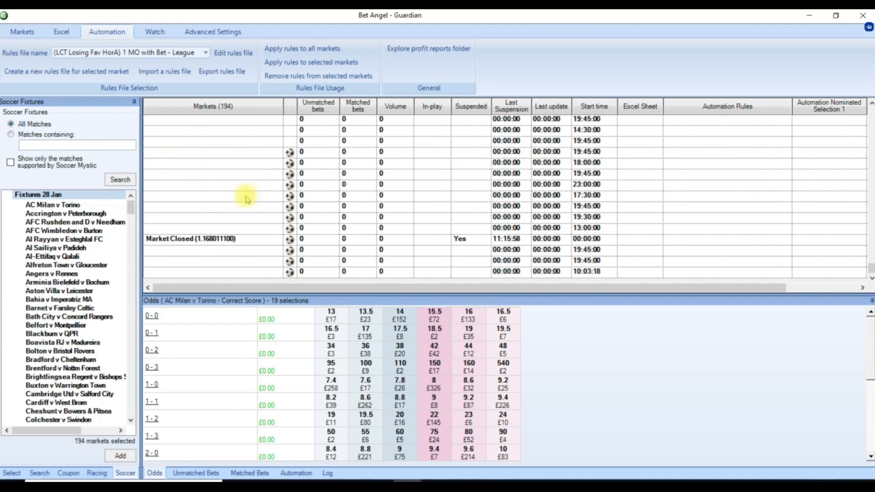
pyautogui.keyDown('shift'); pyautogui.click(232, 272); pyautogui.keyUp('shift')
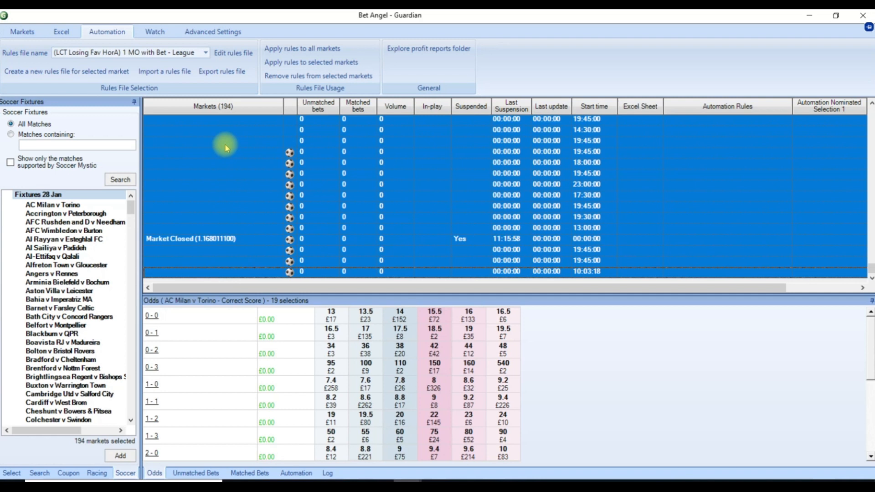
pyautogui.click(206, 52)
pyautogui.click(174, 77)
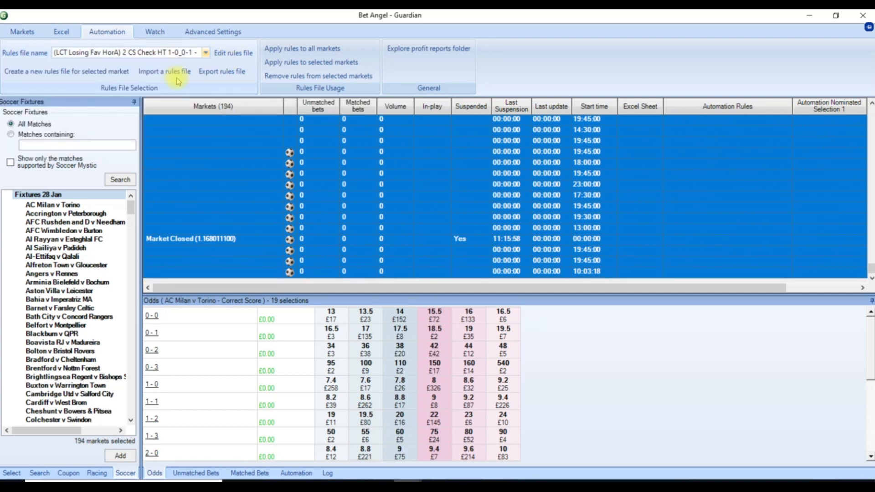
pyautogui.click(326, 68)
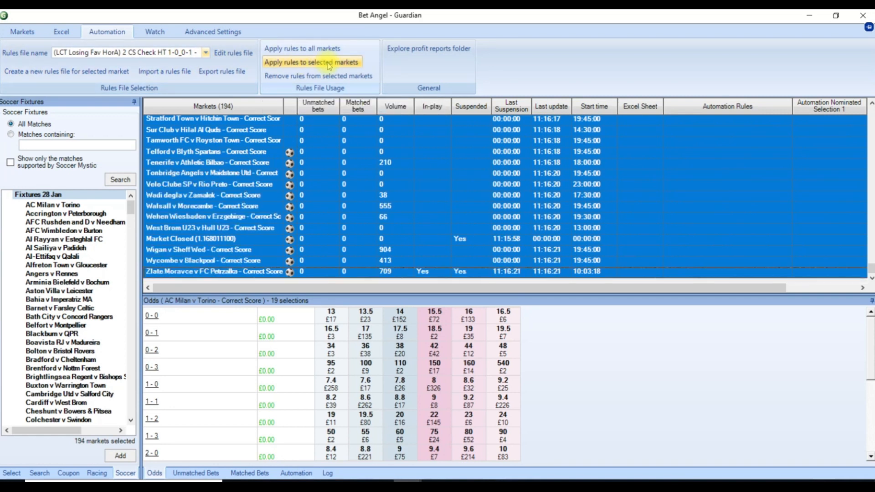
# - Add the Over/Under 2.5 Goals markets of all 28 Jan fixtures to the market list
pyautogui.rightClick(97, 195)
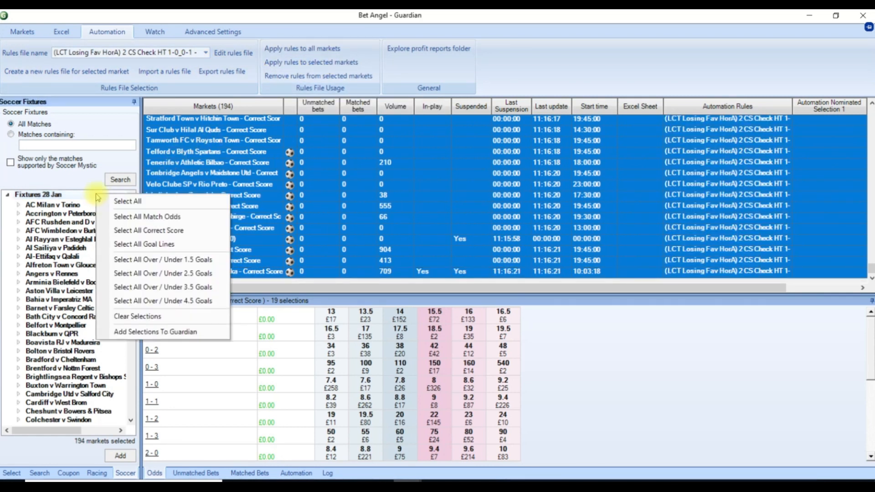
pyautogui.click(182, 273)
pyautogui.click(121, 456)
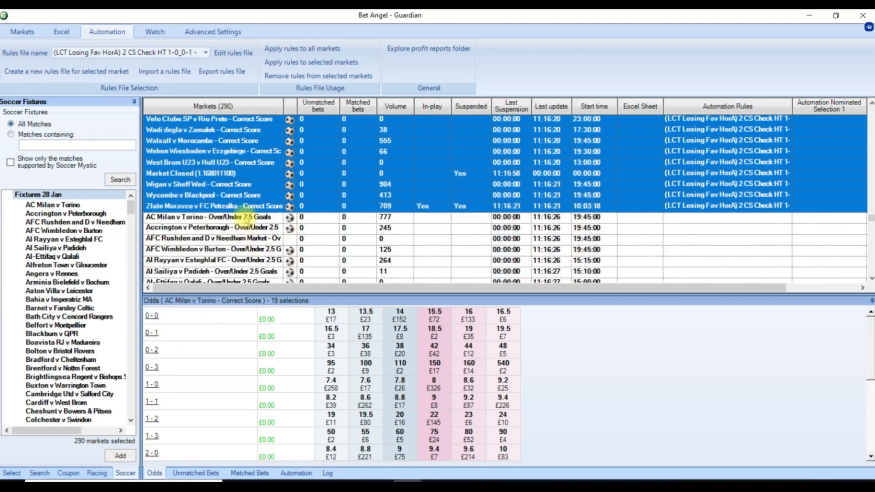
# - Apply the (LCT Losing Fav HorA) 3 O2.5 Bet HT - League X rules file to the Over/Under 2.5 Goals markets and sort the list by start time
pyautogui.scroll(-5, 245, 221)
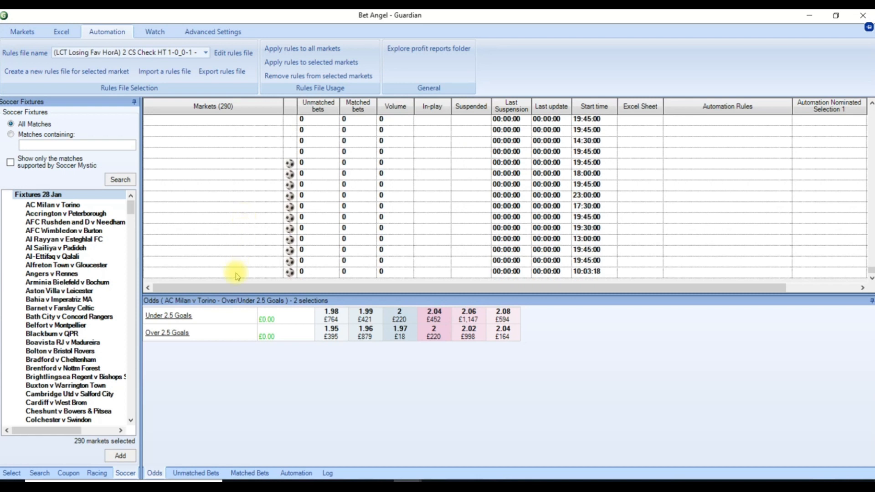
pyautogui.hotkey('ctrl', 'a')
pyautogui.click(206, 53)
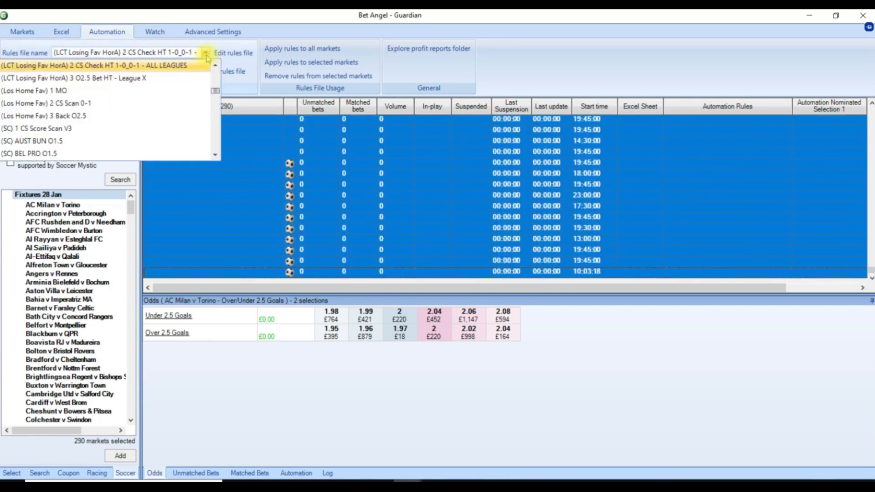
pyautogui.click(173, 76)
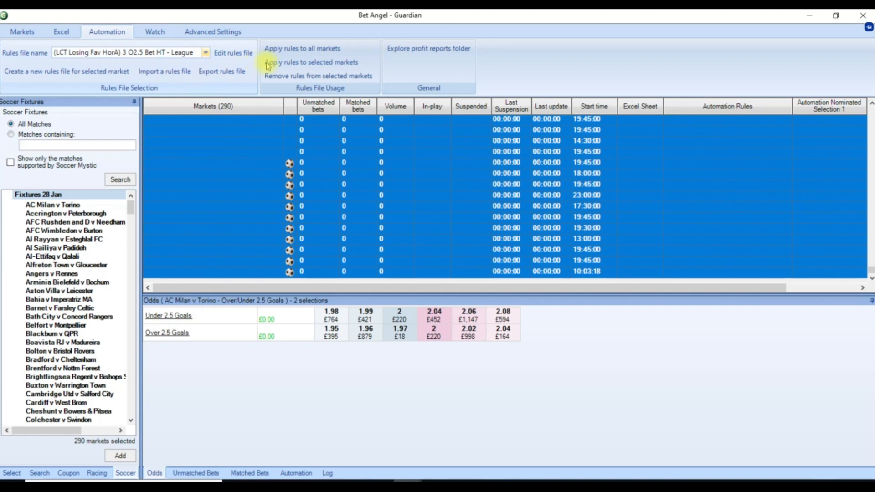
pyautogui.click(313, 63)
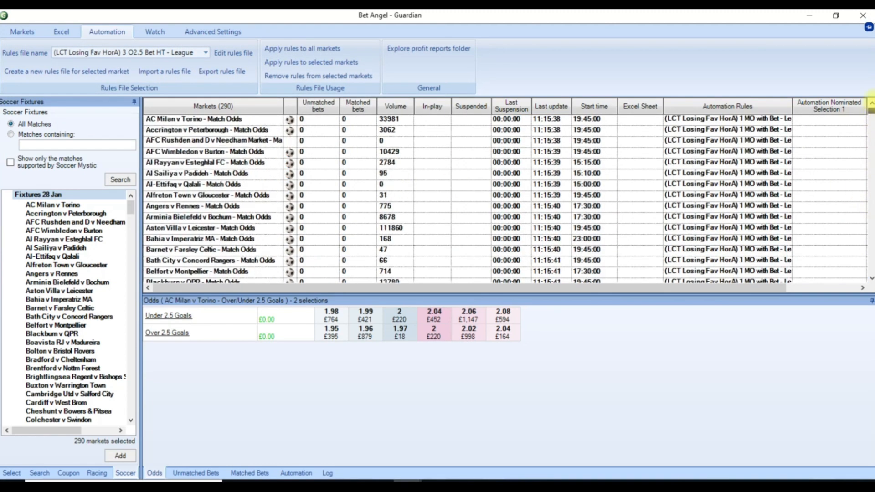
pyautogui.click(593, 106)
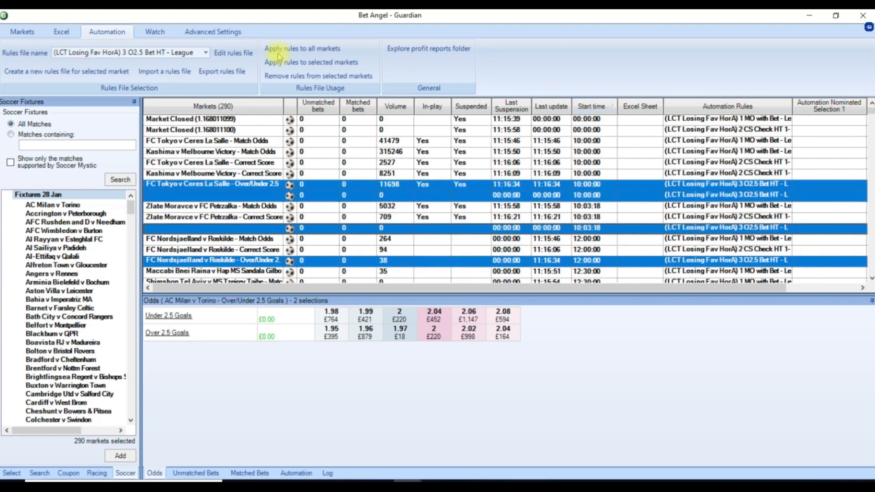
# - Set the restricted refresh to run from 300 seconds before to 4000 seconds after the start time
pyautogui.click(206, 32)
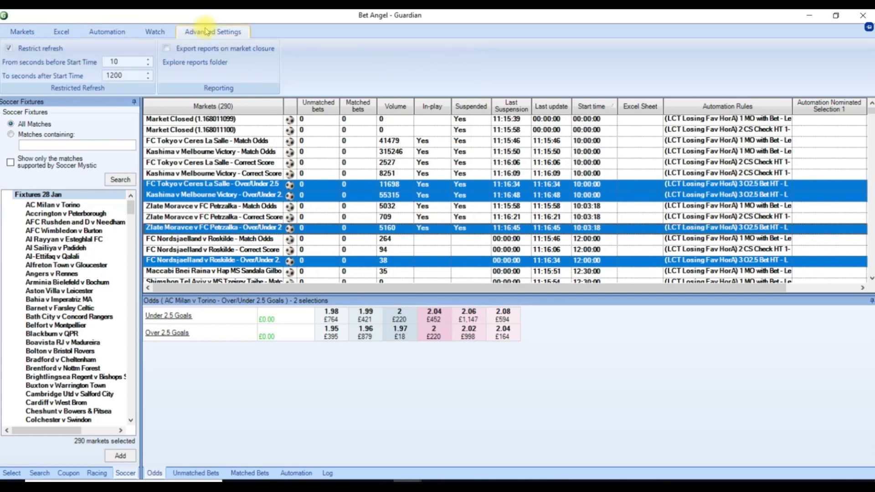
pyautogui.doubleClick(126, 63)
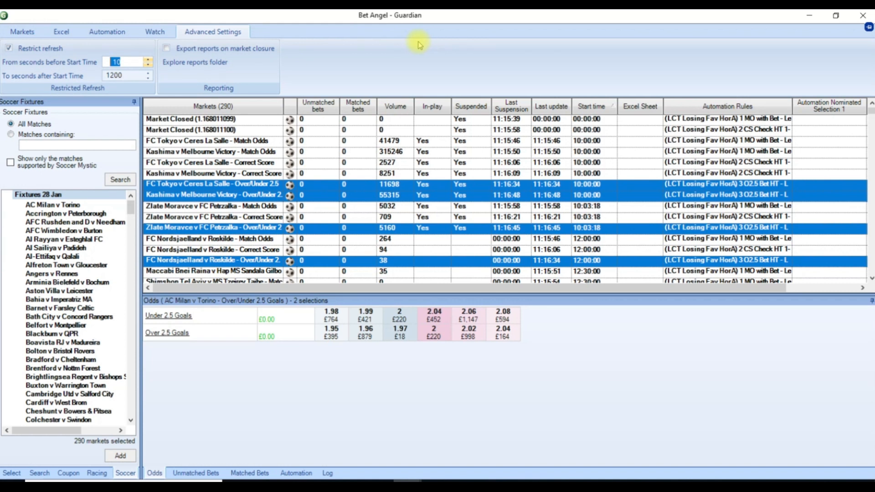
pyautogui.write('300')
pyautogui.click(126, 76)
pyautogui.doubleClick(126, 76)
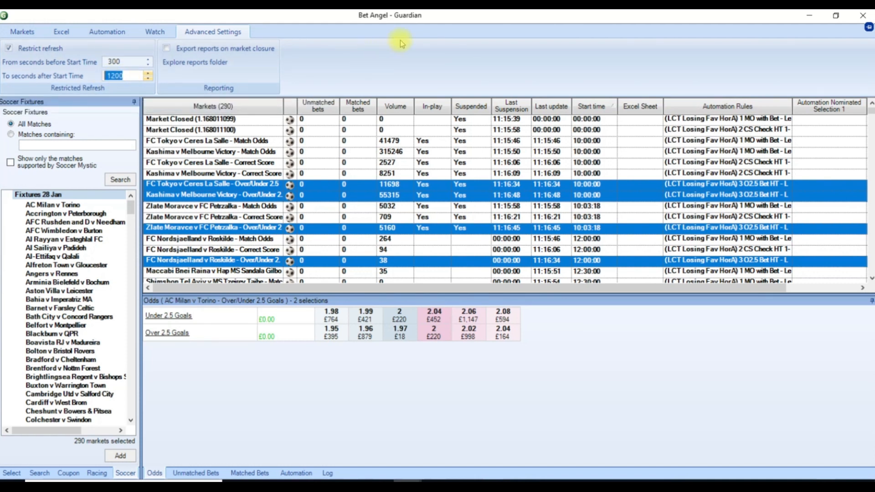
pyautogui.write('4000')
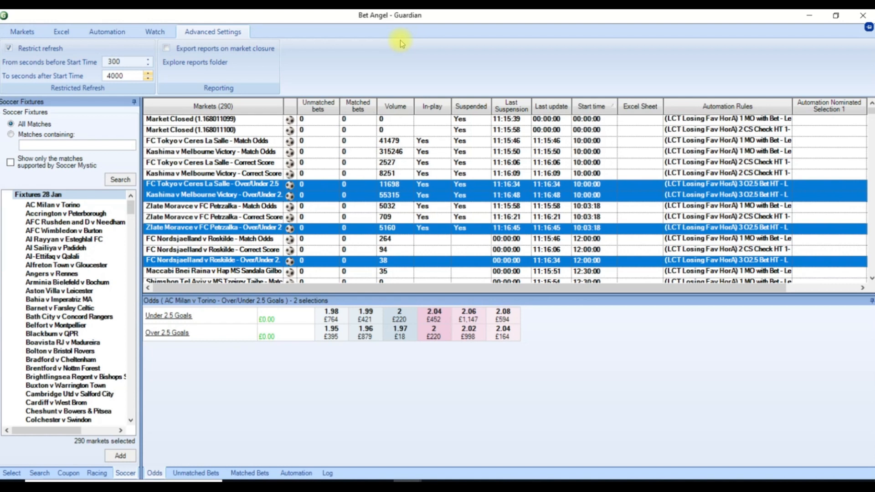
pyautogui.click(427, 54)
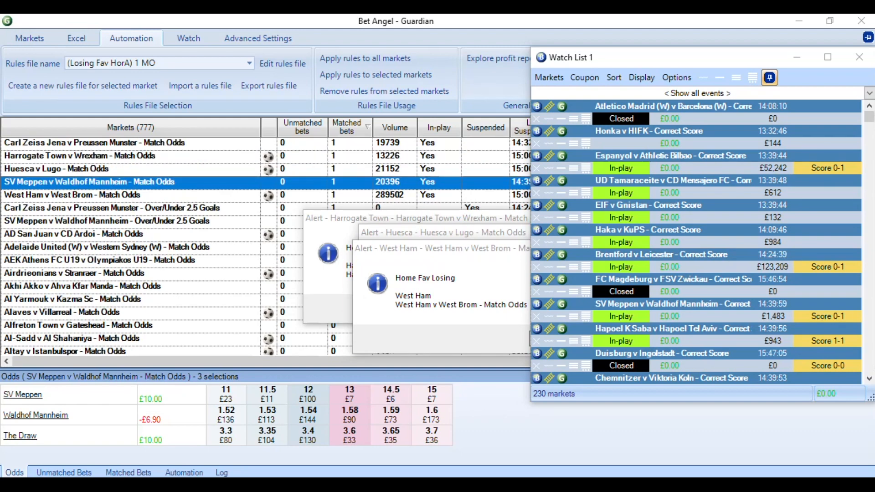
# - Place the FlashScore match summary windows for West Ham v West Brom and Dundee Utd v Morton over the market list to check the scores
pyautogui.moveTo(480, 198); pyautogui.dragTo(373, 44)
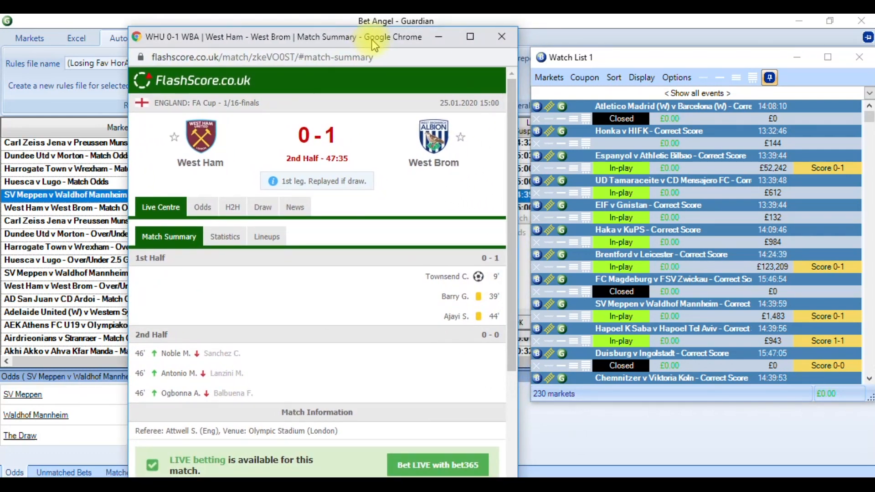
pyautogui.moveTo(323, 40); pyautogui.dragTo(314, 51)
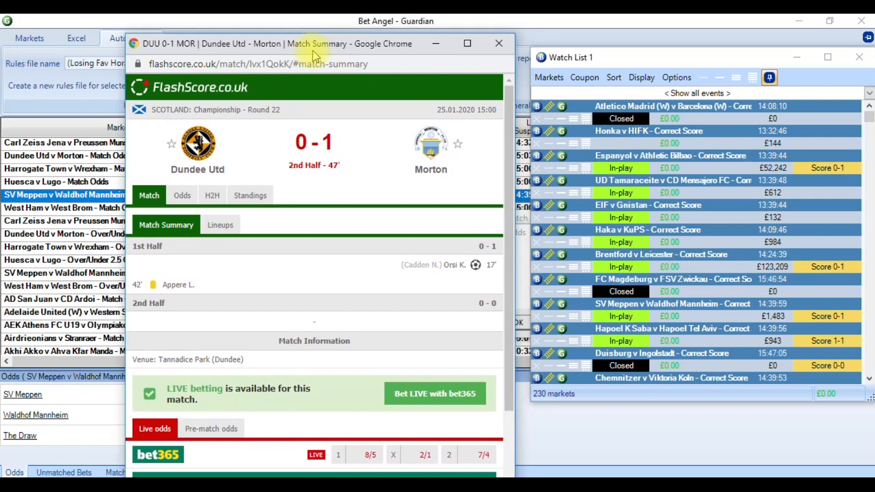